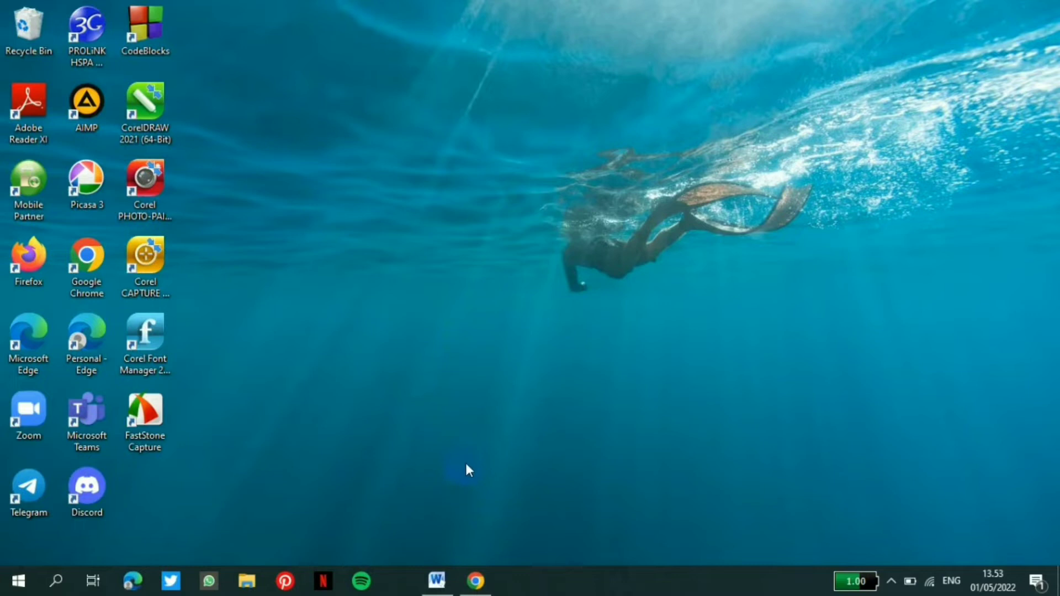
Insert the 'Rafflesia arnoldii' photo from Downloads into the first paragraph, sized 3,47 × 5,22 cm
left_click(438, 581)
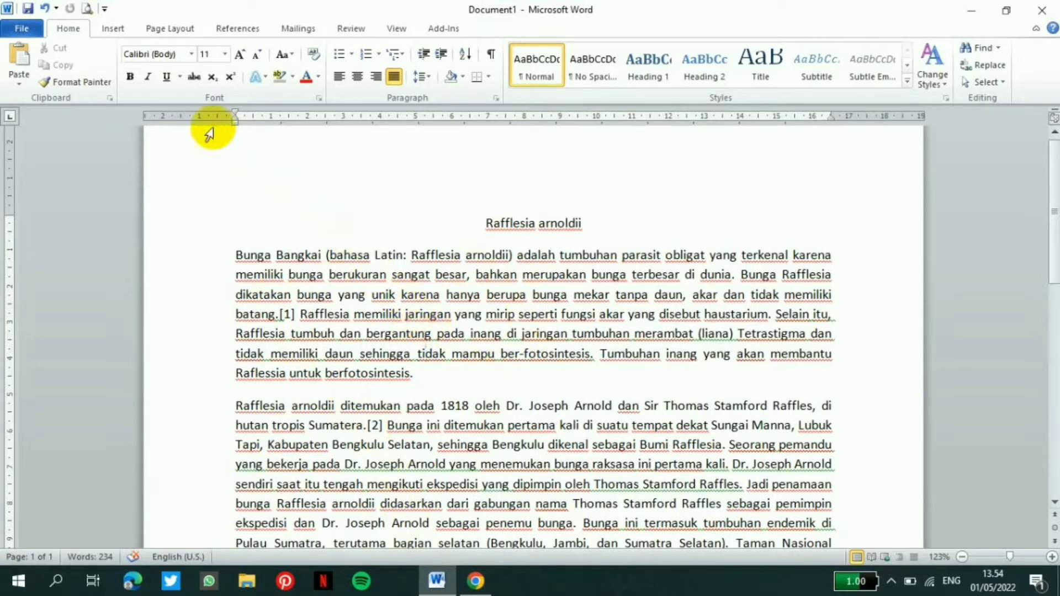
left_click(123, 28)
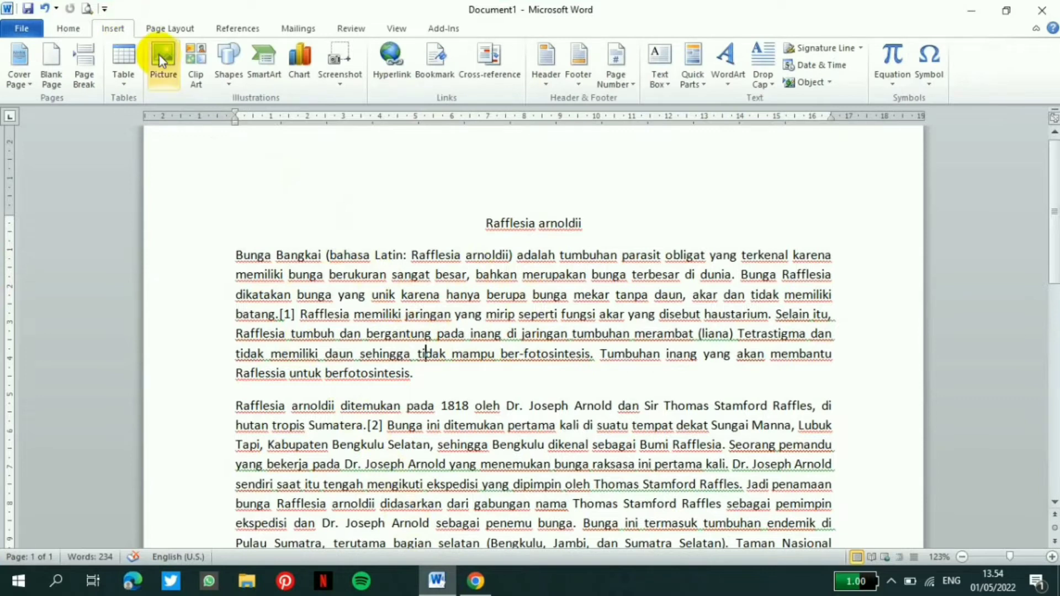
left_click(167, 71)
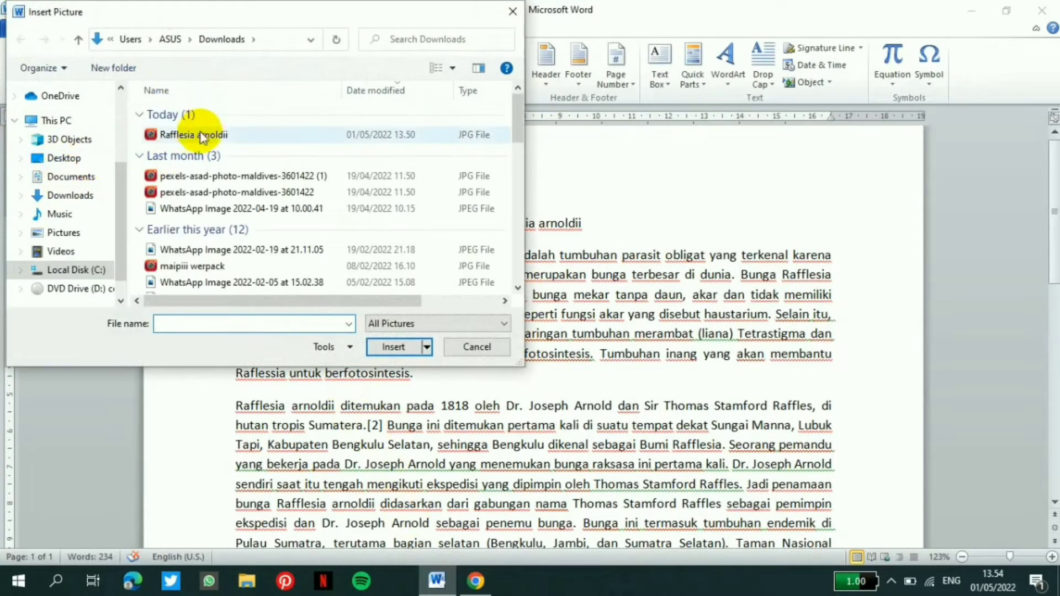
left_click(200, 139)
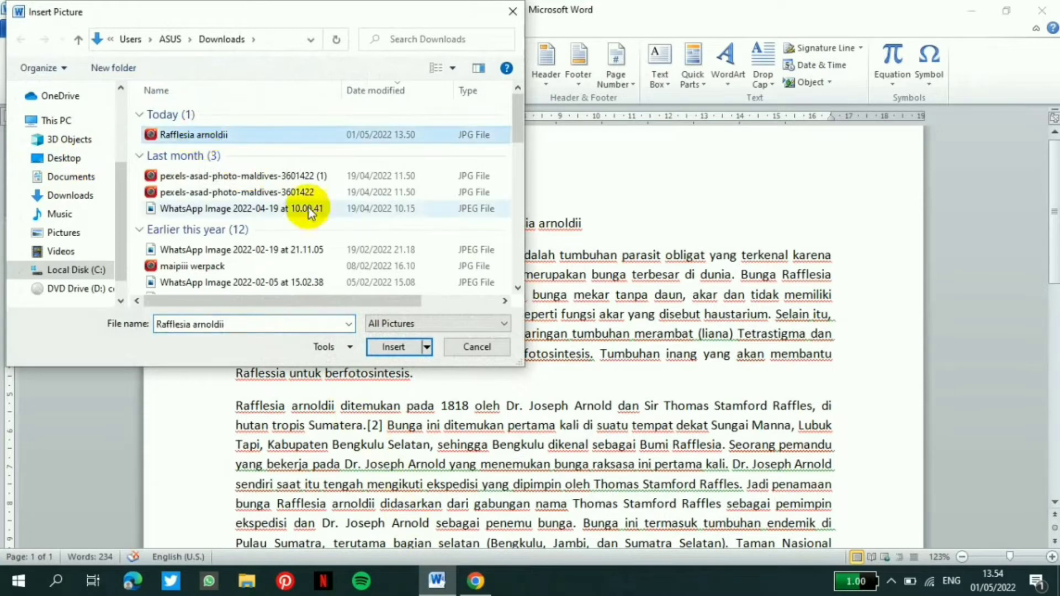
left_click(402, 346)
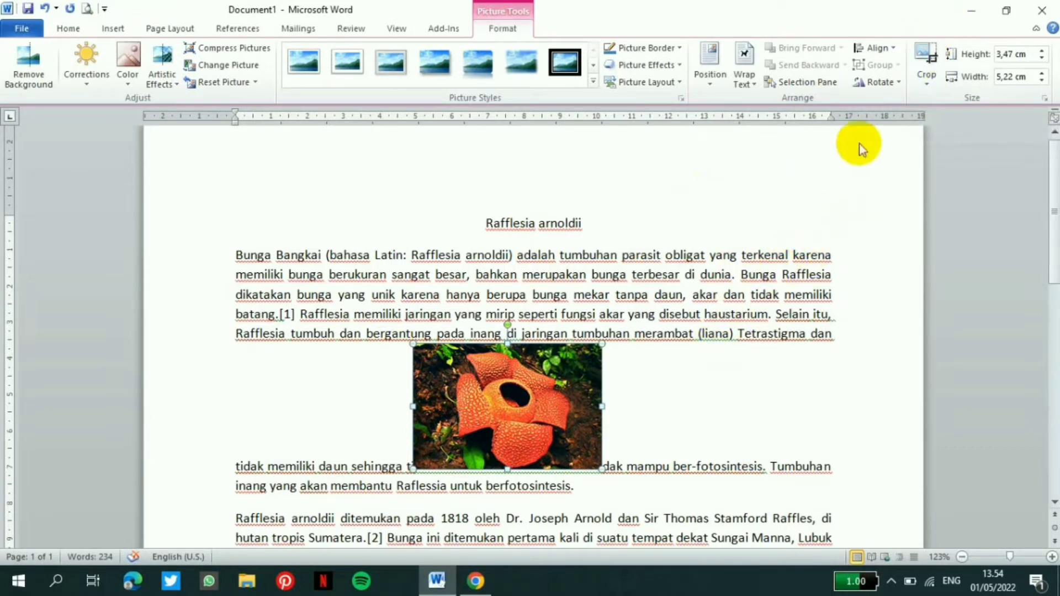
Crop the photo's top, right and left edges to a near-square 3,31 × 3,29 cm
left_click(922, 58)
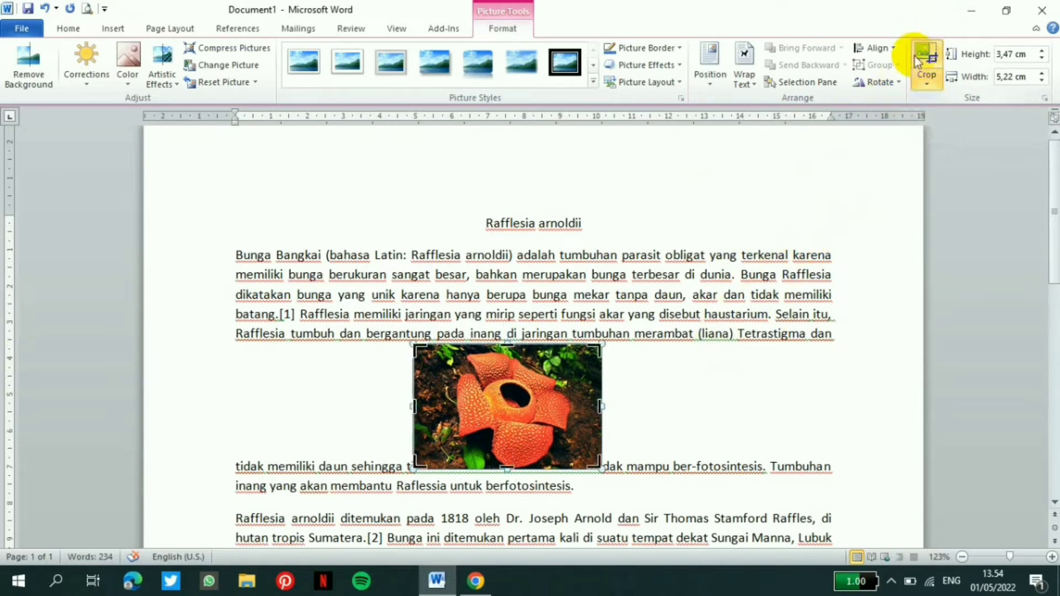
left_click_drag(591, 353, 591, 353)
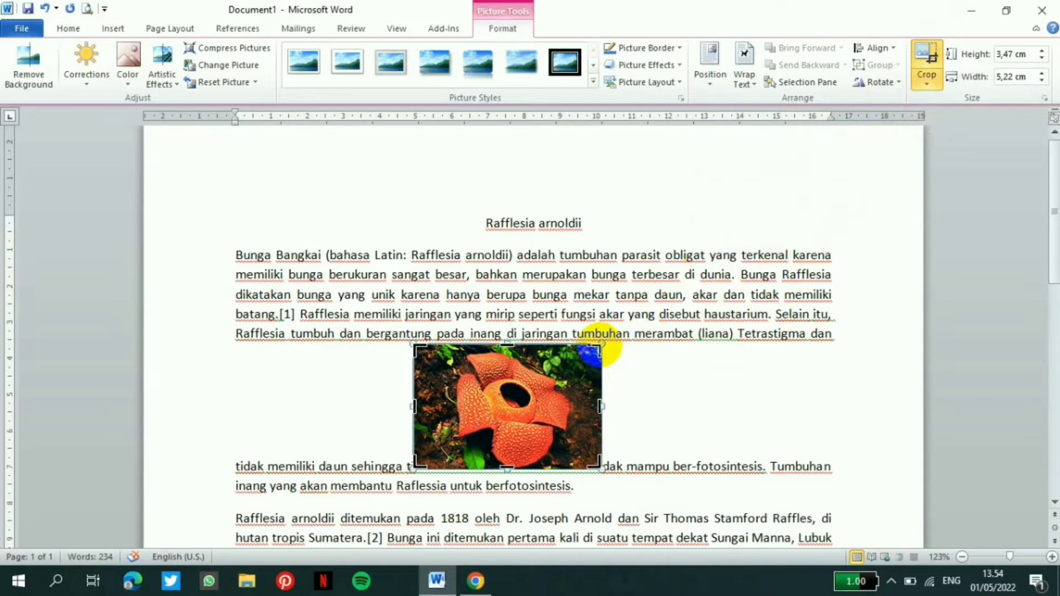
left_click_drag(599, 346, 570, 349)
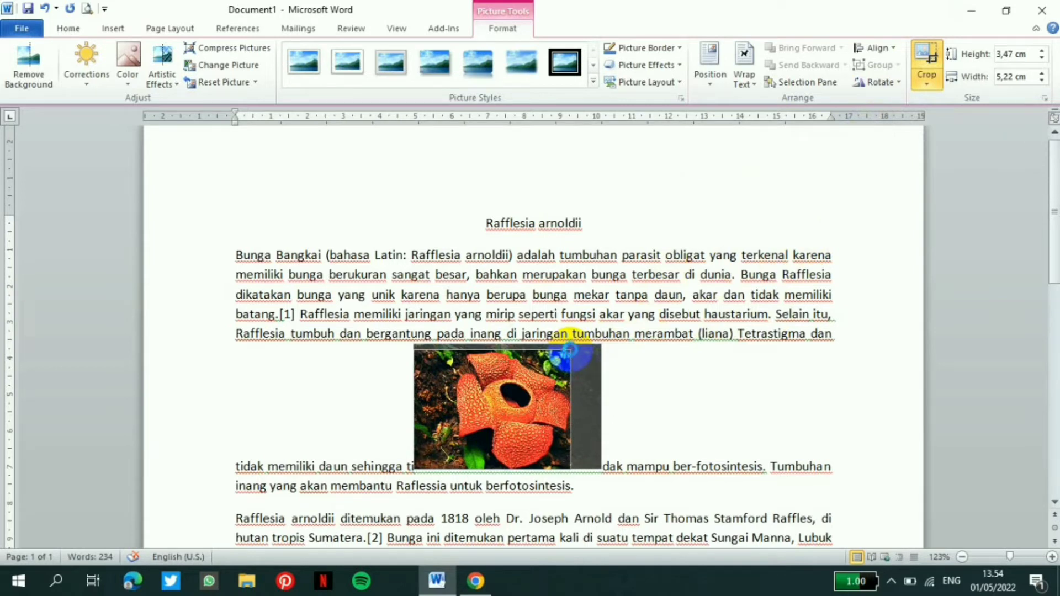
left_click_drag(569, 349, 568, 350)
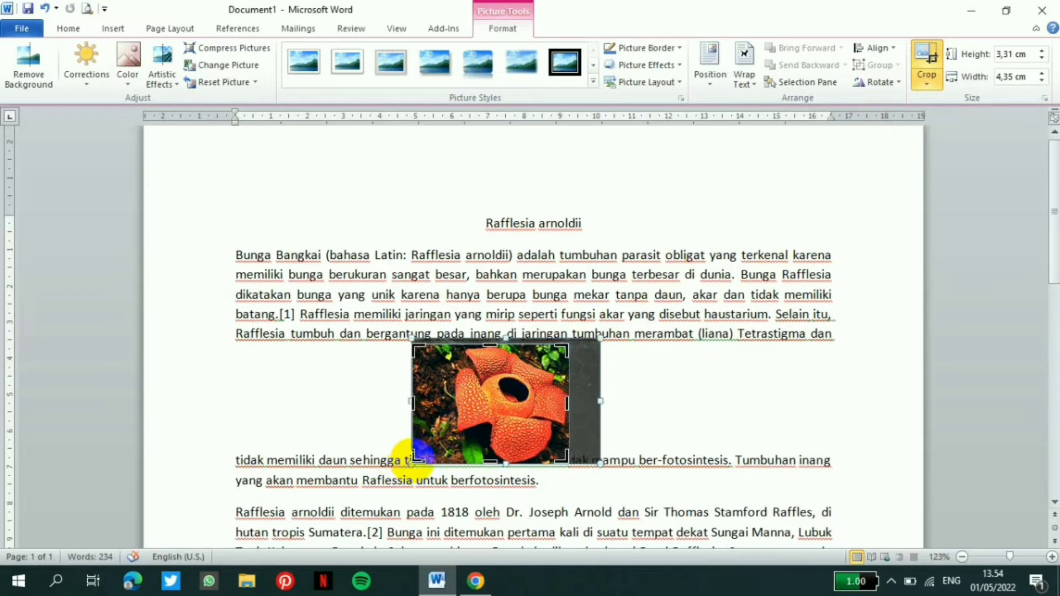
left_click_drag(413, 460, 450, 465)
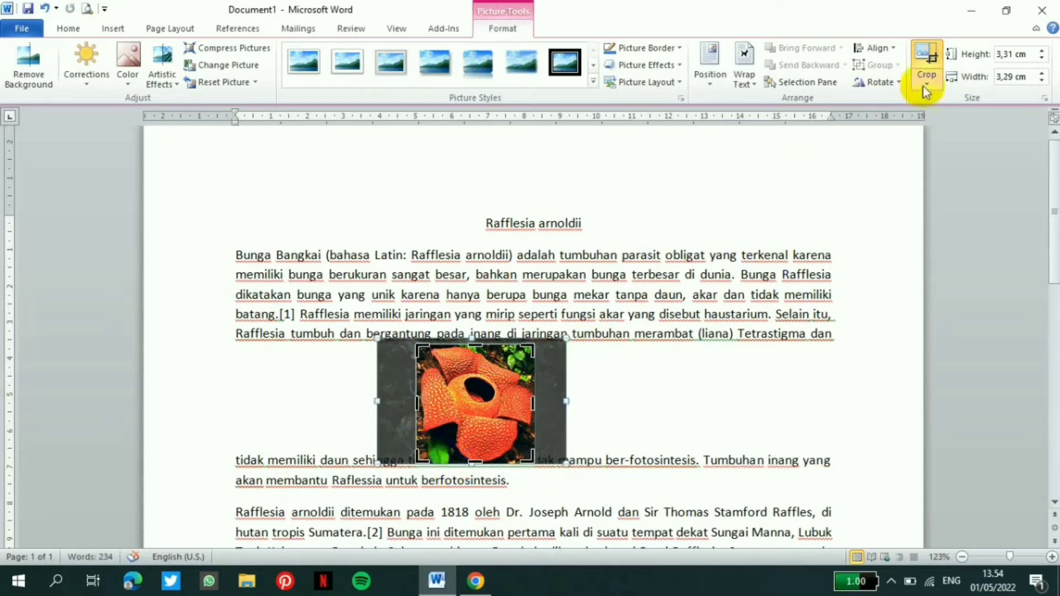
left_click(932, 53)
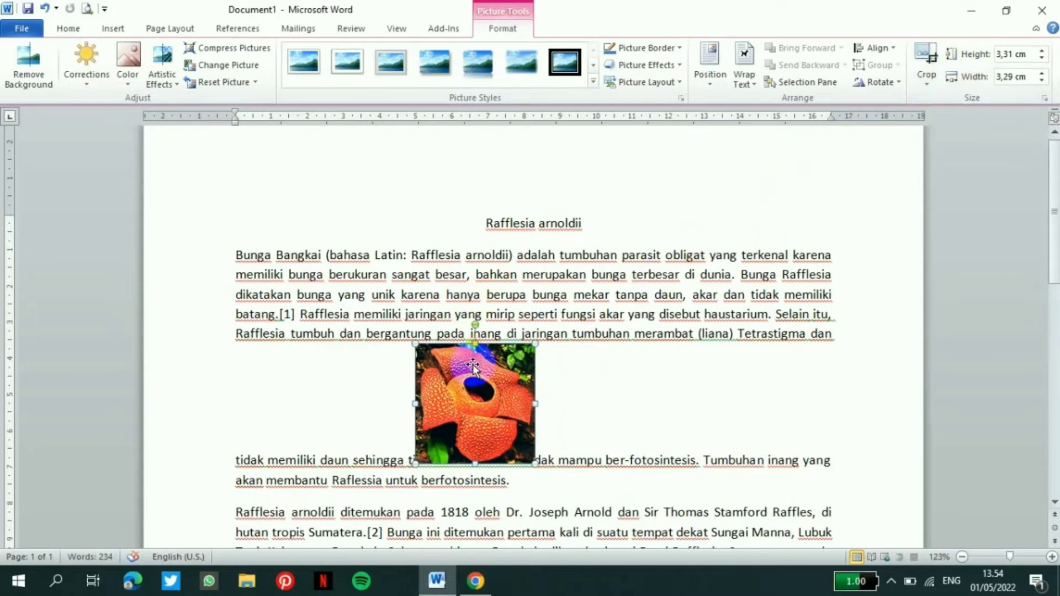
Drag the cropped photo up into the first paragraph, then left and down
left_click_drag(474, 366, 551, 363)
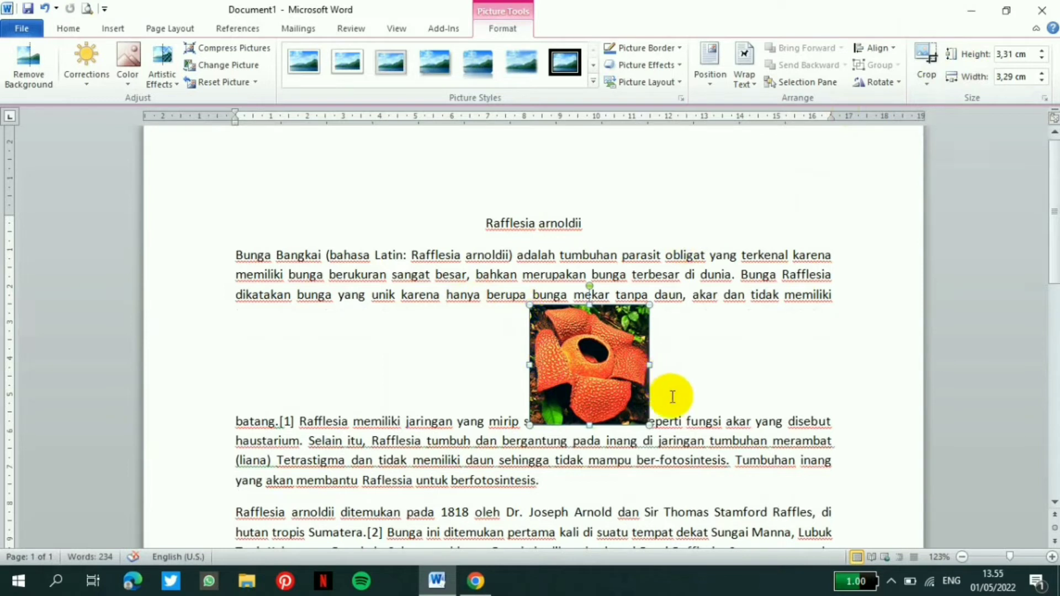
left_click(598, 399)
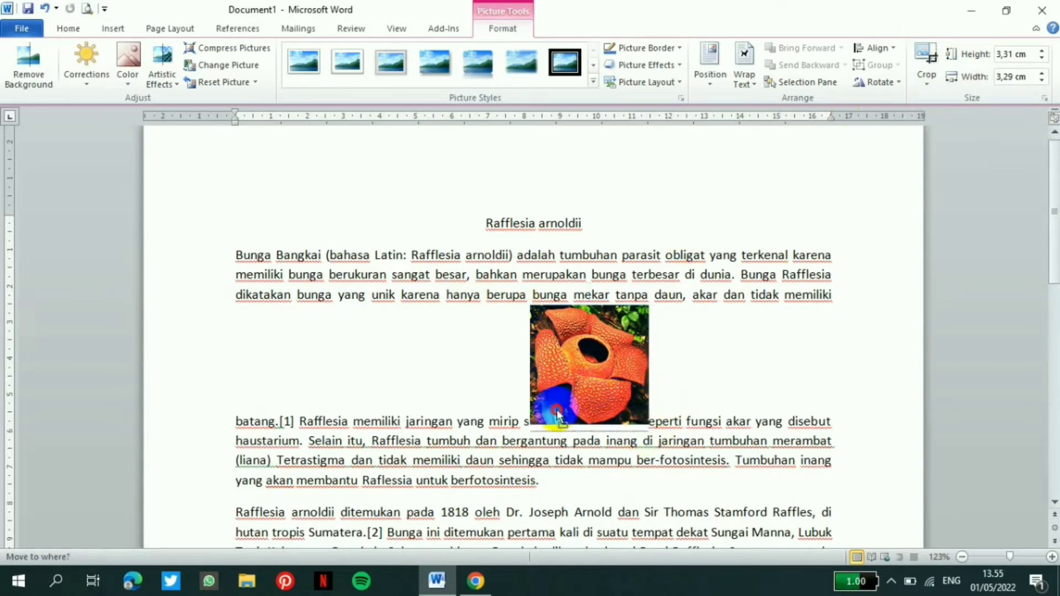
left_click_drag(598, 387, 521, 449)
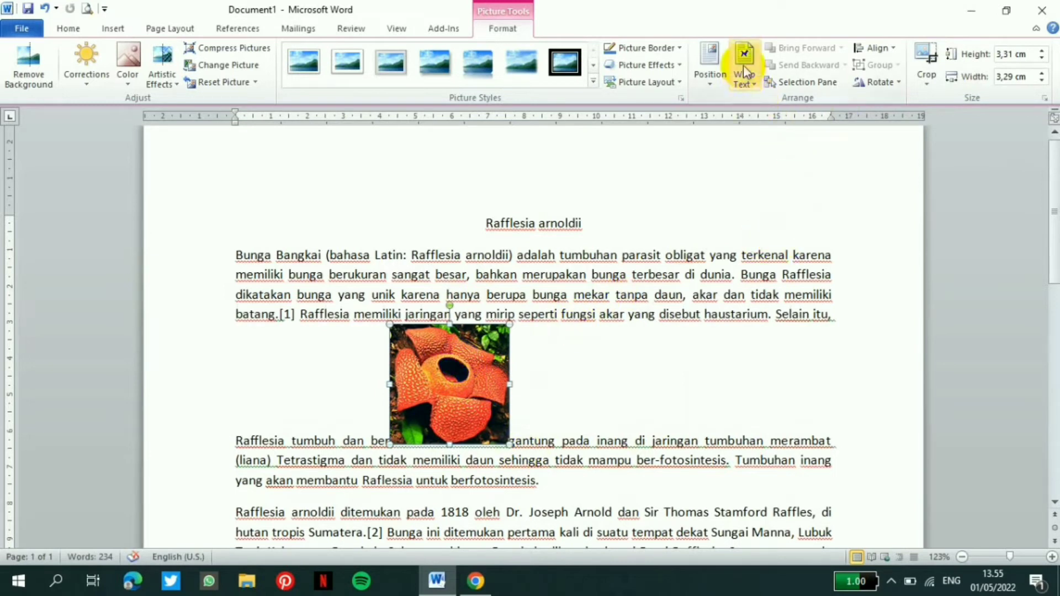
Apply Square text wrapping and shift the photo toward the first paragraph's right side
left_click(747, 82)
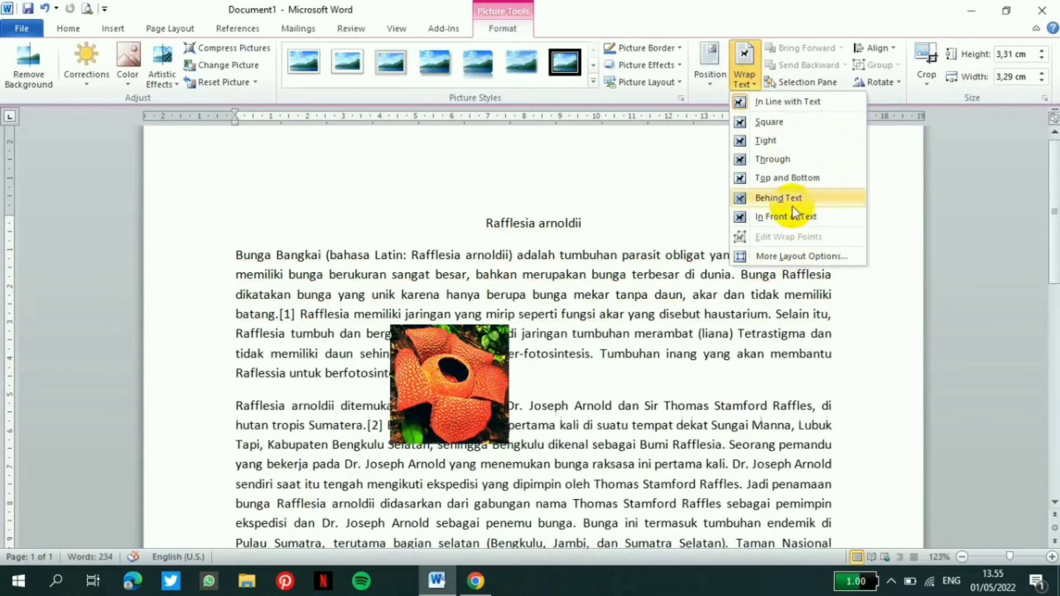
left_click(777, 121)
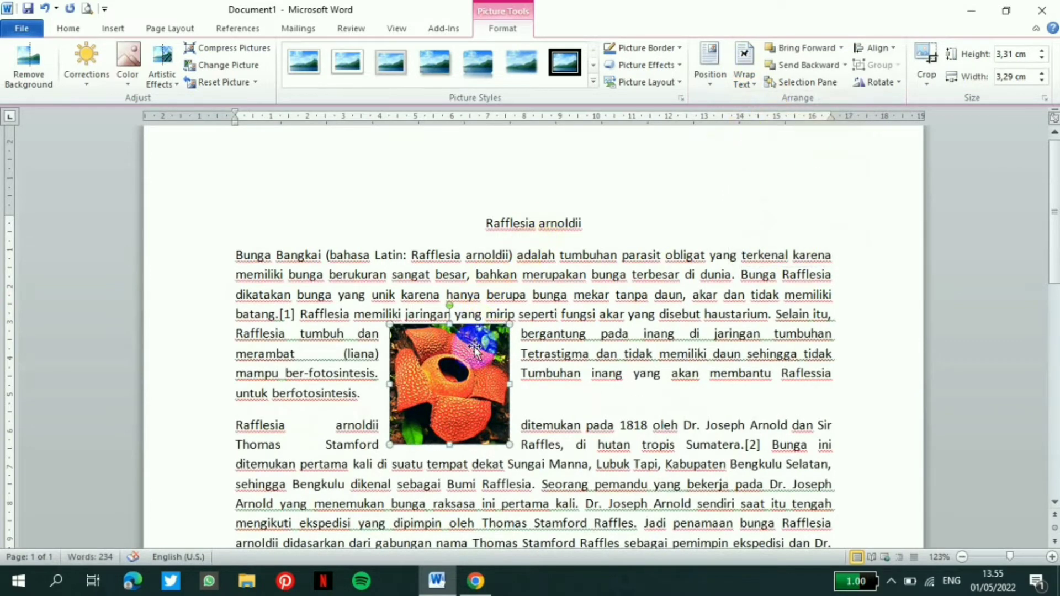
left_click_drag(474, 349, 575, 348)
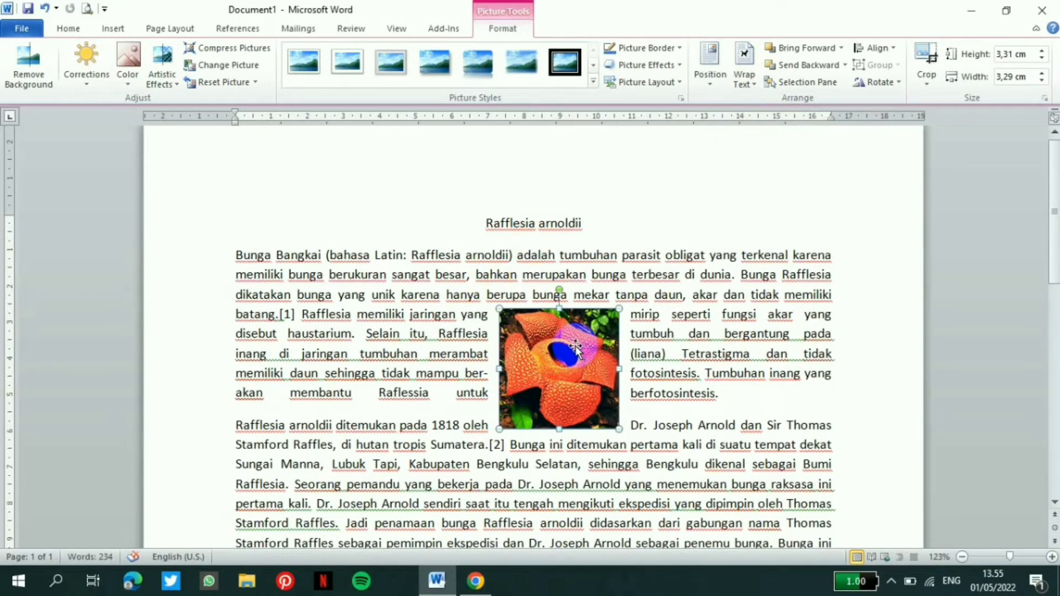
mouse_move(576, 346)
left_mouse_down()
mouse_move(483, 454)
mouse_move(549, 357)
left_mouse_up()
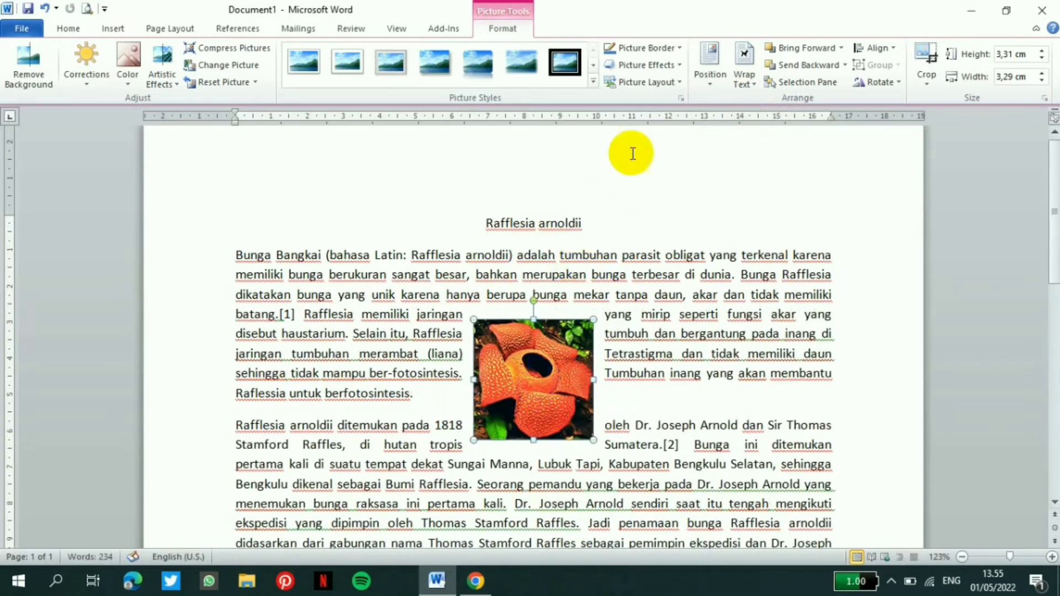
Try Tight wrapping, move the photo up into the first paragraph, then switch to Through wrapping
left_click(735, 79)
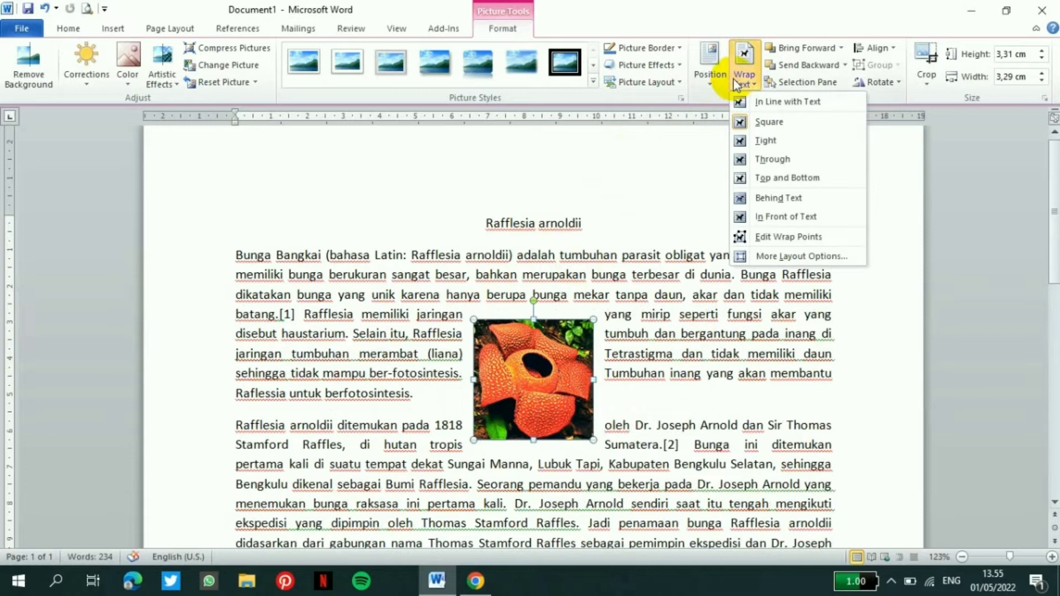
left_click(778, 144)
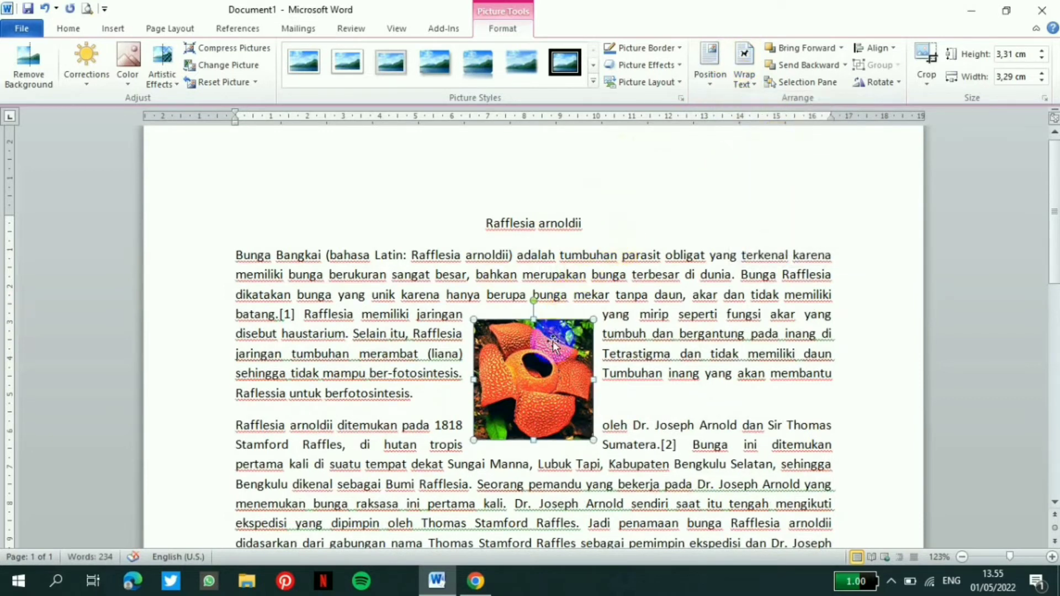
left_click_drag(539, 378, 608, 322)
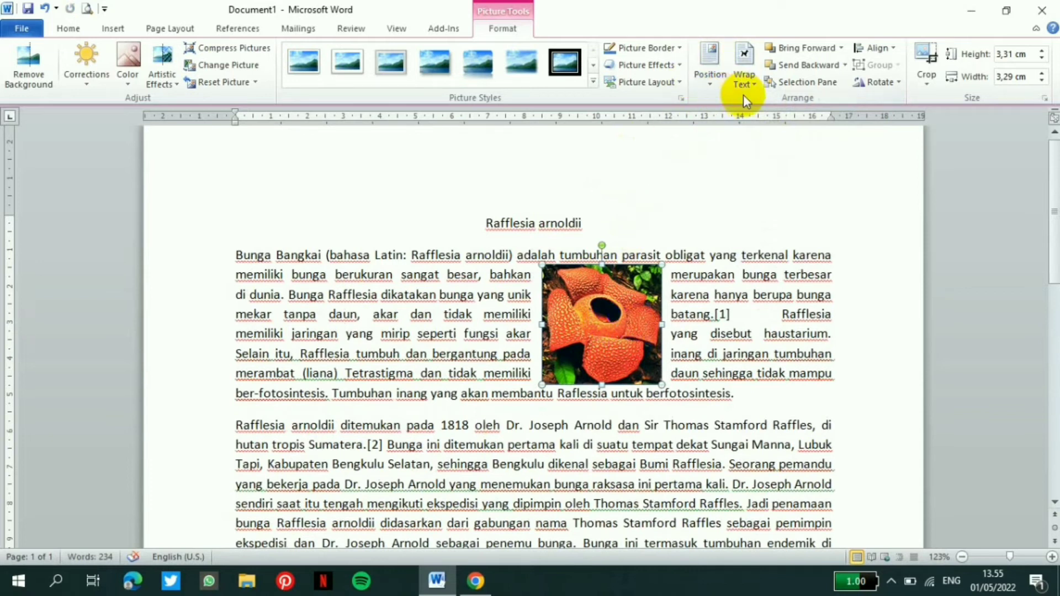
left_click(747, 76)
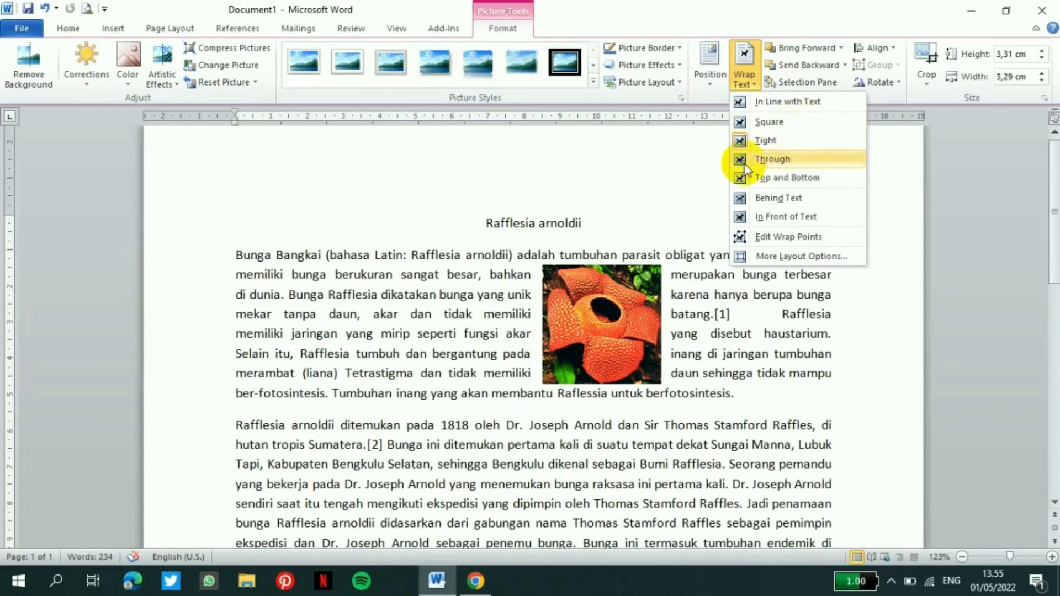
left_click(772, 159)
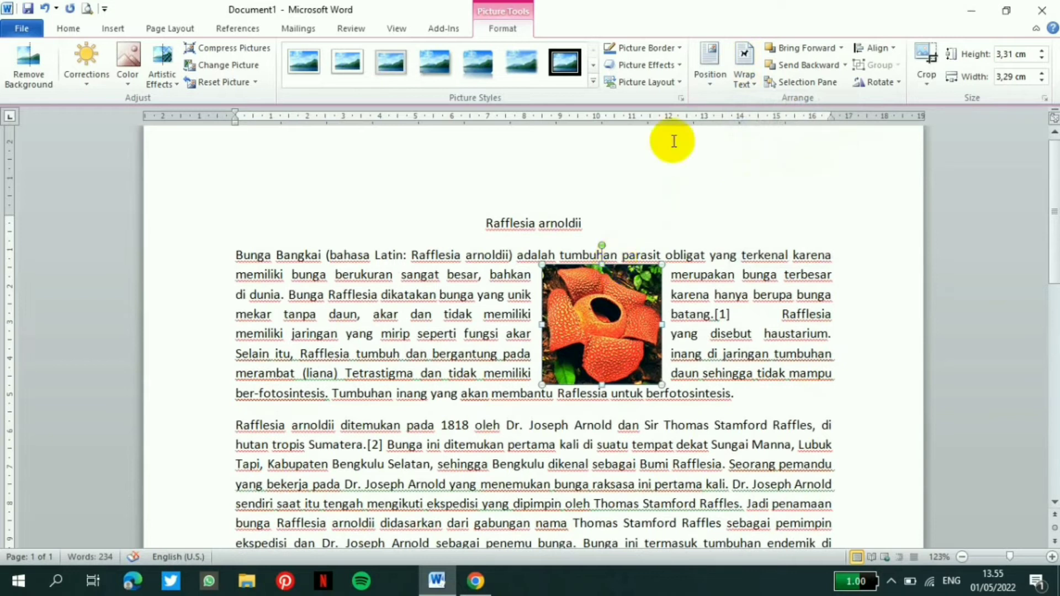
left_click(744, 74)
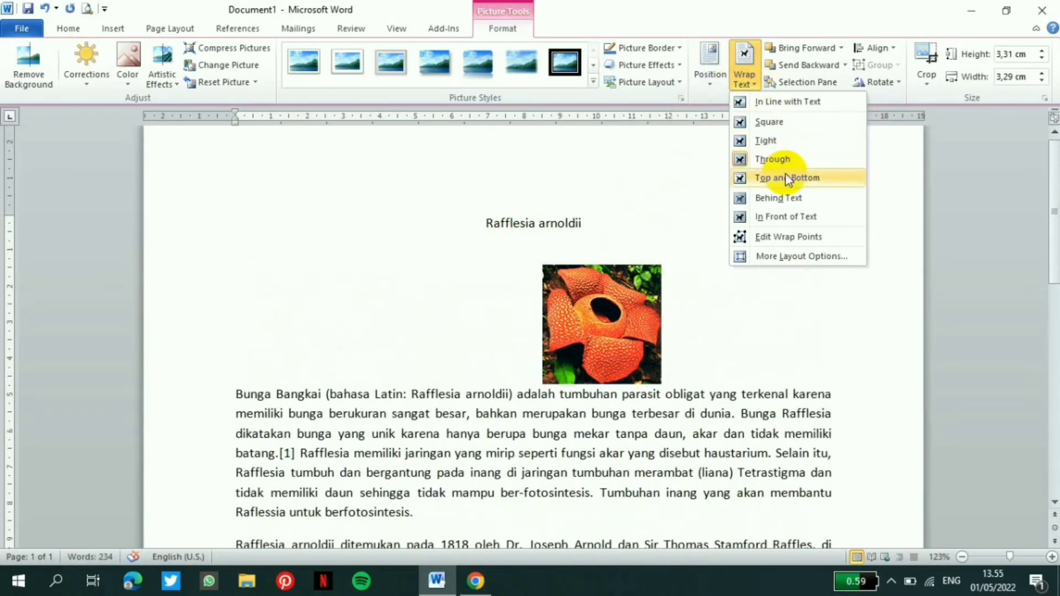
Try Top and Bottom, then Behind Text wrapping, dragging the photo around the first two paragraphs
left_click(787, 175)
left_click_drag(591, 341, 582, 405)
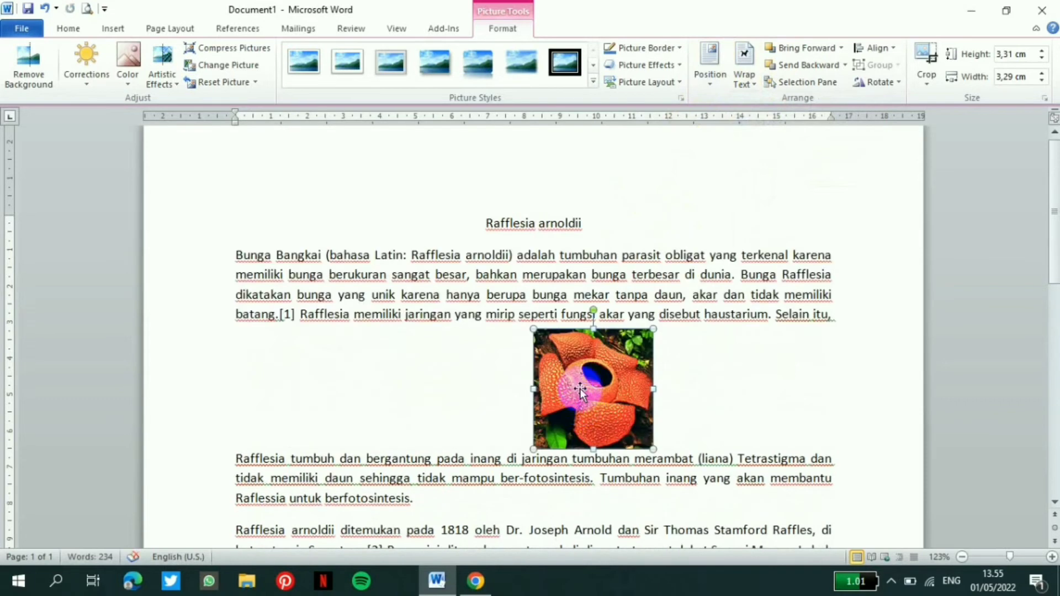
mouse_move(578, 391)
left_mouse_down()
mouse_move(578, 375)
mouse_move(576, 443)
mouse_move(451, 293)
left_mouse_up()
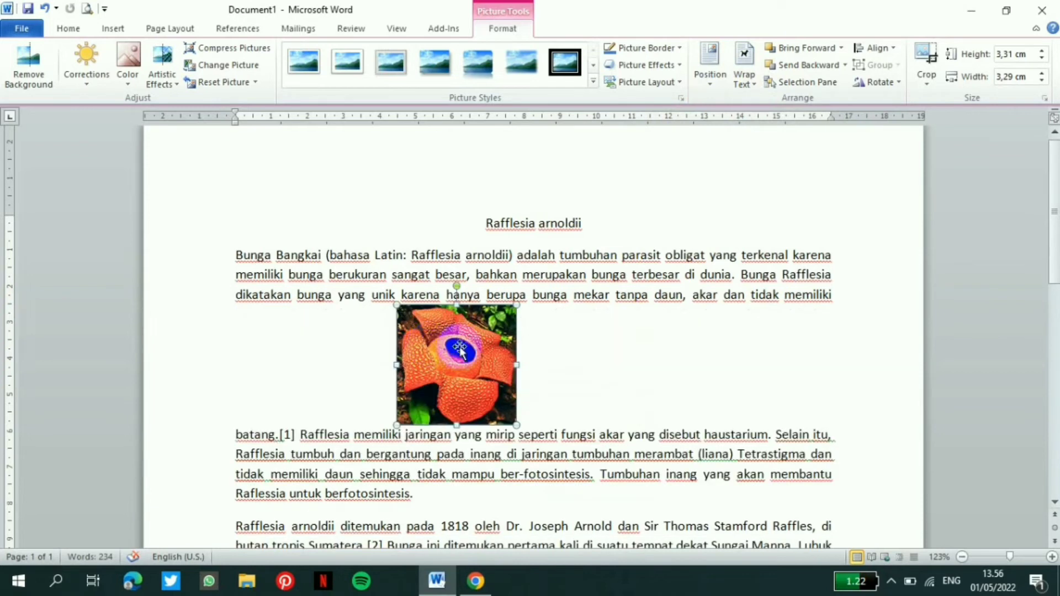
left_click(747, 83)
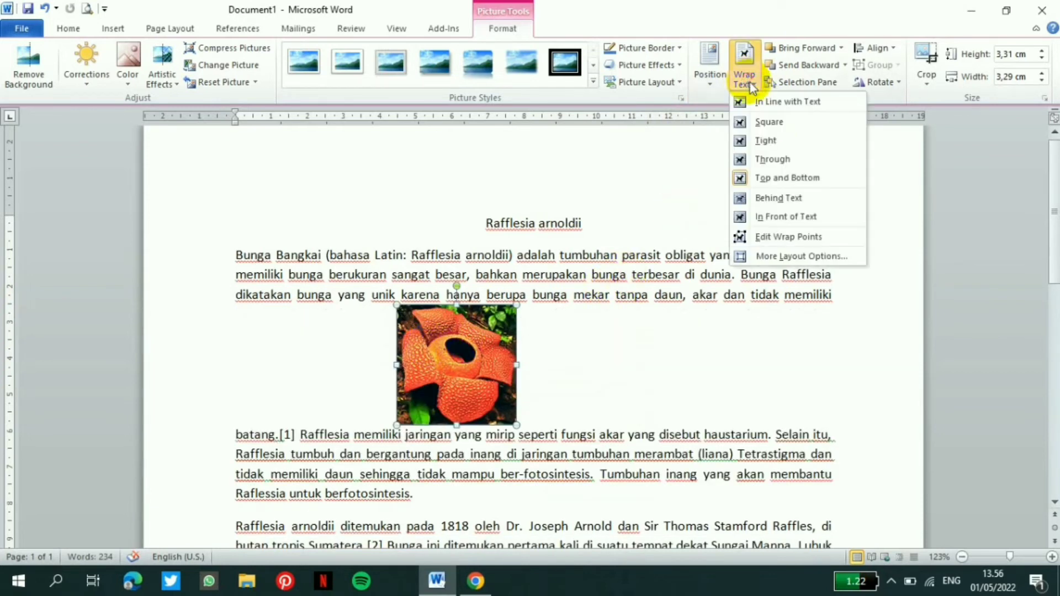
left_click(773, 203)
left_click_drag(501, 389, 581, 373)
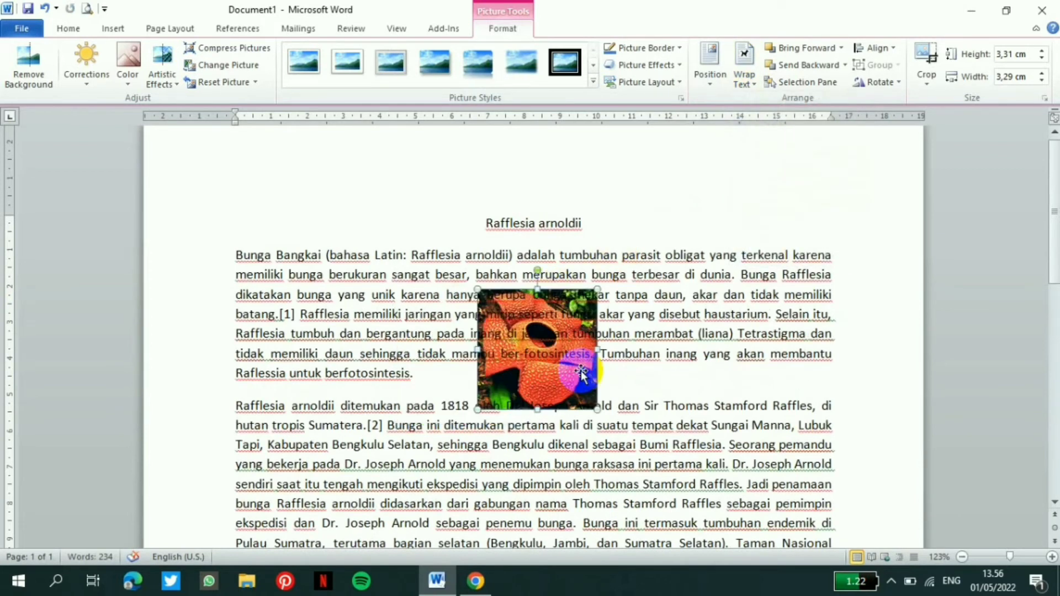
left_click_drag(581, 373, 706, 361)
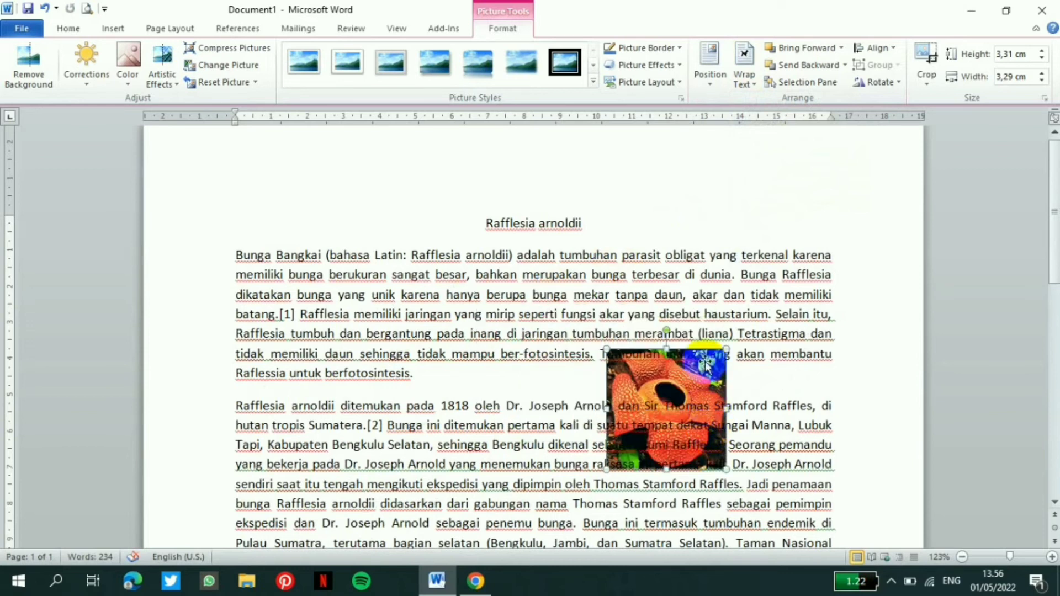
Set In Front of Text wrapping and move the photo up over the first paragraph
left_click(747, 67)
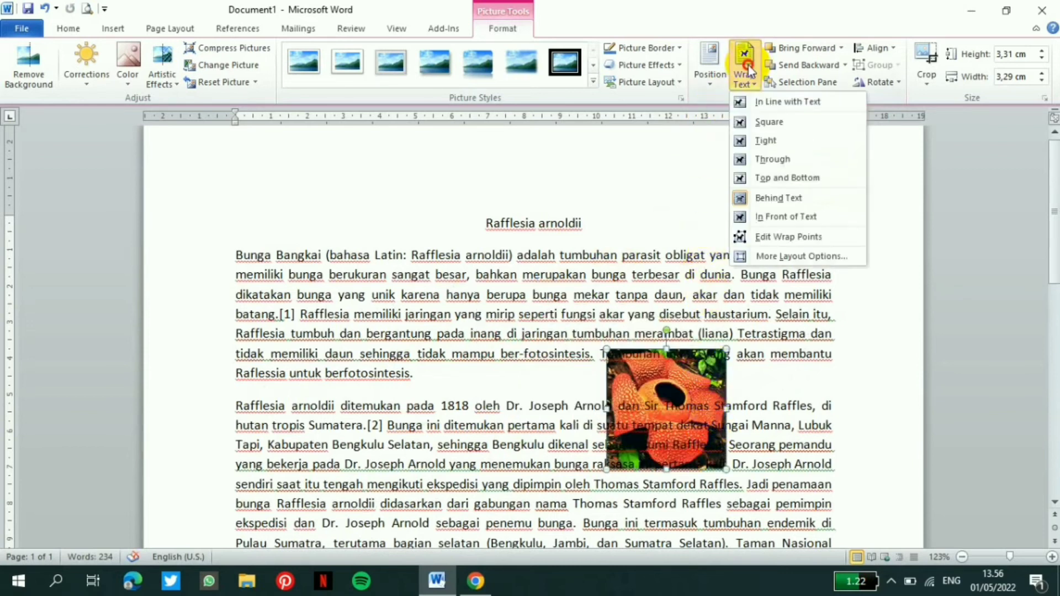
left_click(749, 218)
mouse_move(672, 385)
left_mouse_down()
mouse_move(530, 333)
mouse_move(620, 313)
mouse_move(409, 452)
mouse_move(558, 352)
left_mouse_up()
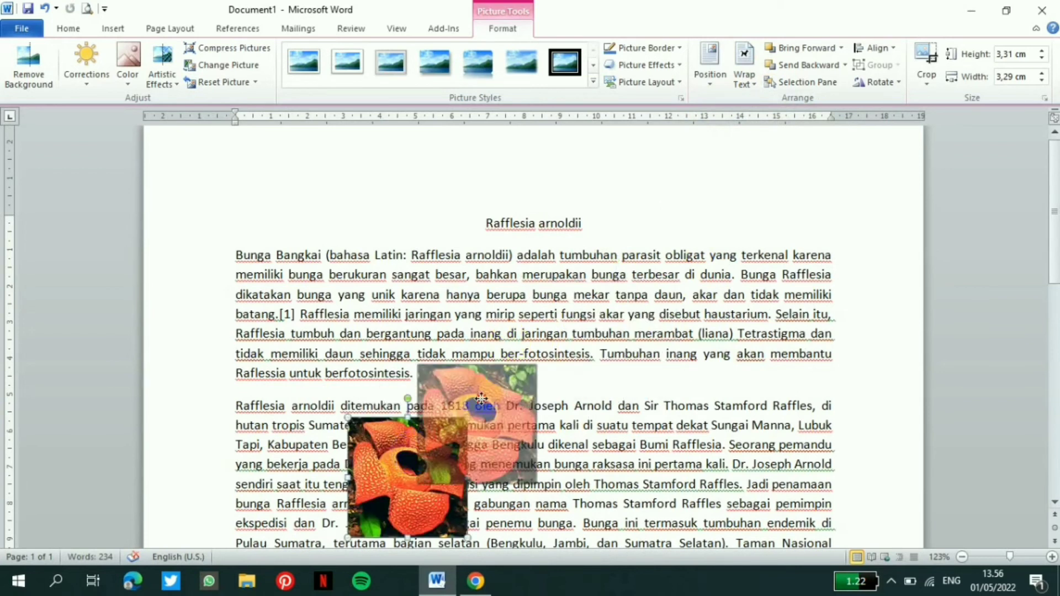
Switch back to Square wrapping and place the photo at the first paragraph's right edge
left_click(750, 80)
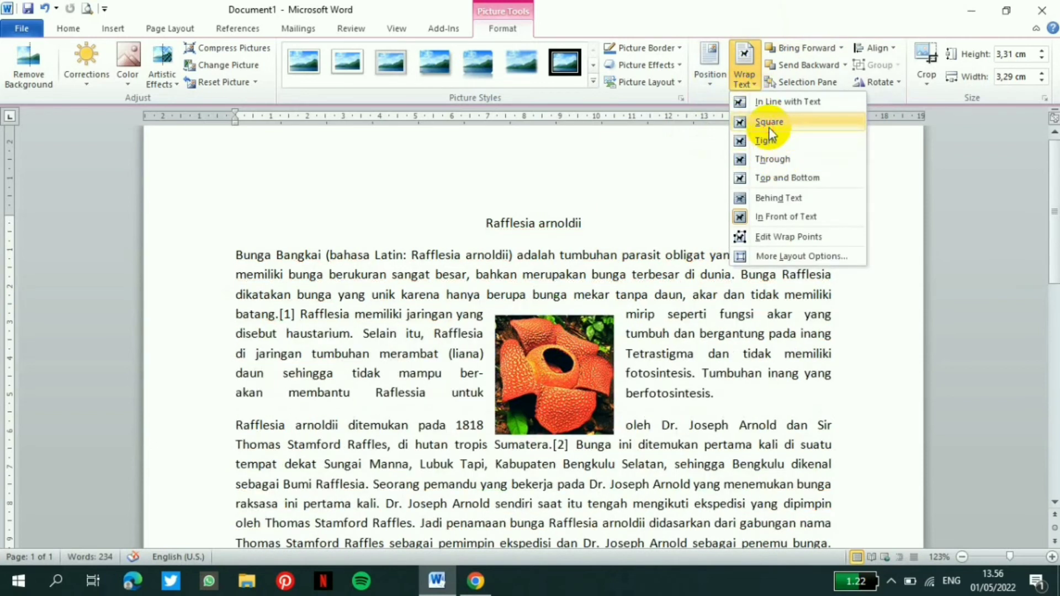
left_click(771, 123)
mouse_move(579, 347)
left_mouse_down()
mouse_move(781, 292)
mouse_move(794, 315)
mouse_move(801, 295)
left_mouse_up()
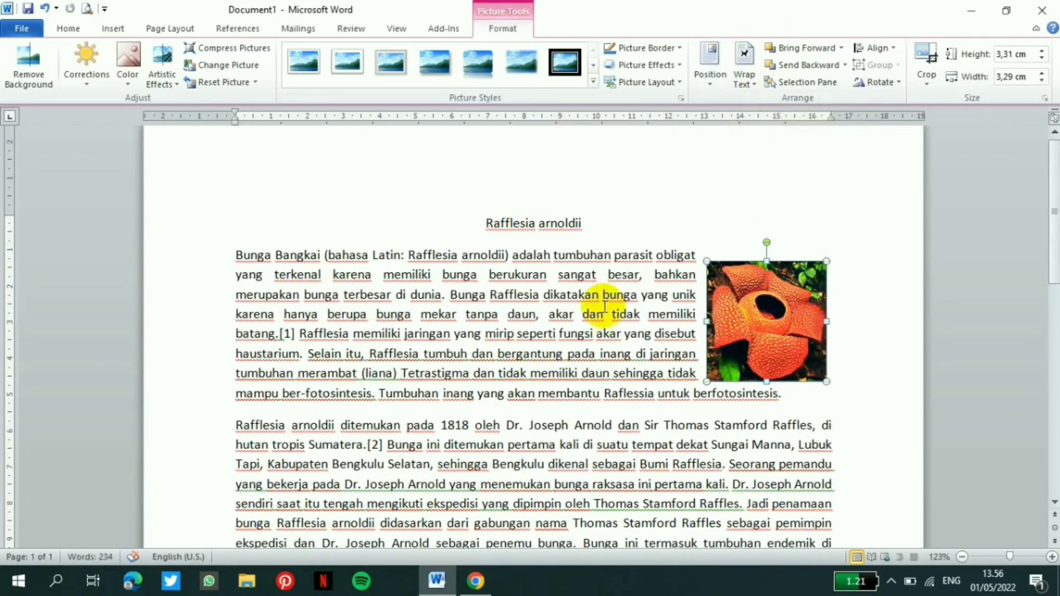
mouse_move(1054, 221)
left_mouse_down()
mouse_move(1053, 268)
mouse_move(1054, 210)
left_mouse_up()
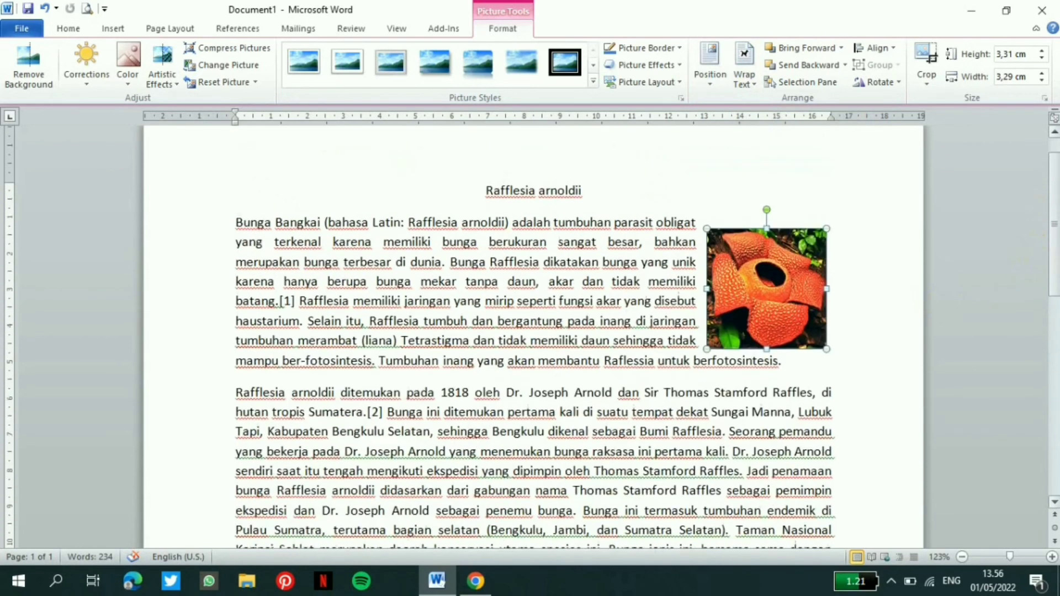